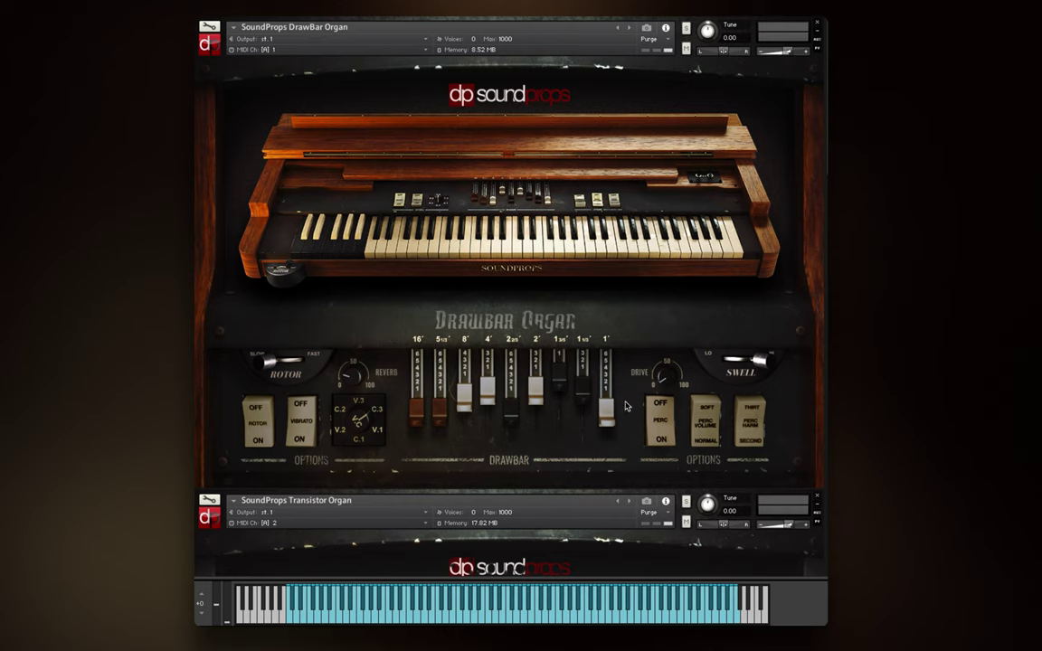
# Reshape the Drawbar Organ's tone by adjusting its 8', 5 1/3', 2 2/3' and 1 3/5' drawbars.
pyautogui.moveTo(466, 400); pyautogui.dragTo(443, 364)
pyautogui.moveTo(514, 414); pyautogui.dragTo(512, 376)
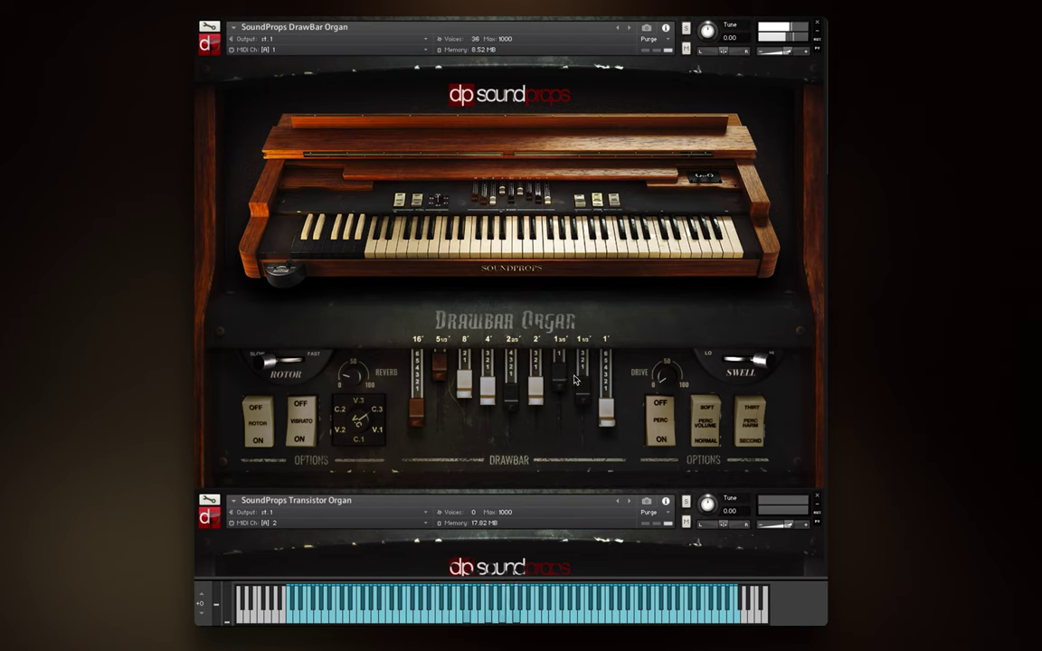
pyautogui.moveTo(560, 418)
pyautogui.mouseDown()
pyautogui.moveTo(562, 449)
pyautogui.moveTo(564, 407)
pyautogui.mouseUp()
pyautogui.moveTo(448, 378); pyautogui.dragTo(443, 390)
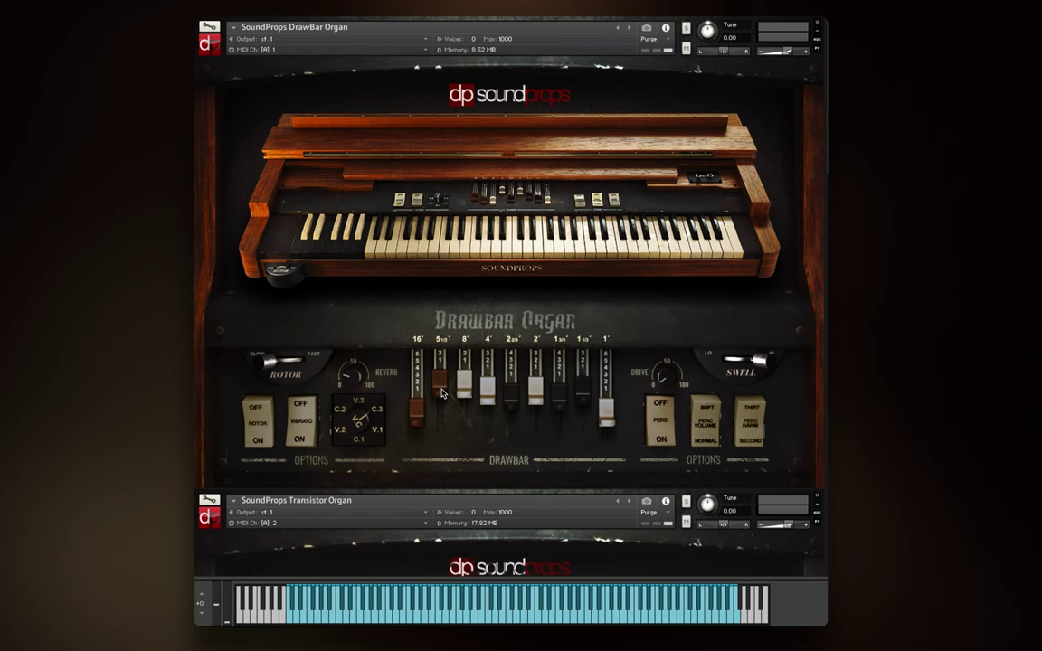
# Try different positions for the Transistor Organ's second drawbar group, from the 8' bar to the IV bar.
pyautogui.scroll(-4, 520, 398)
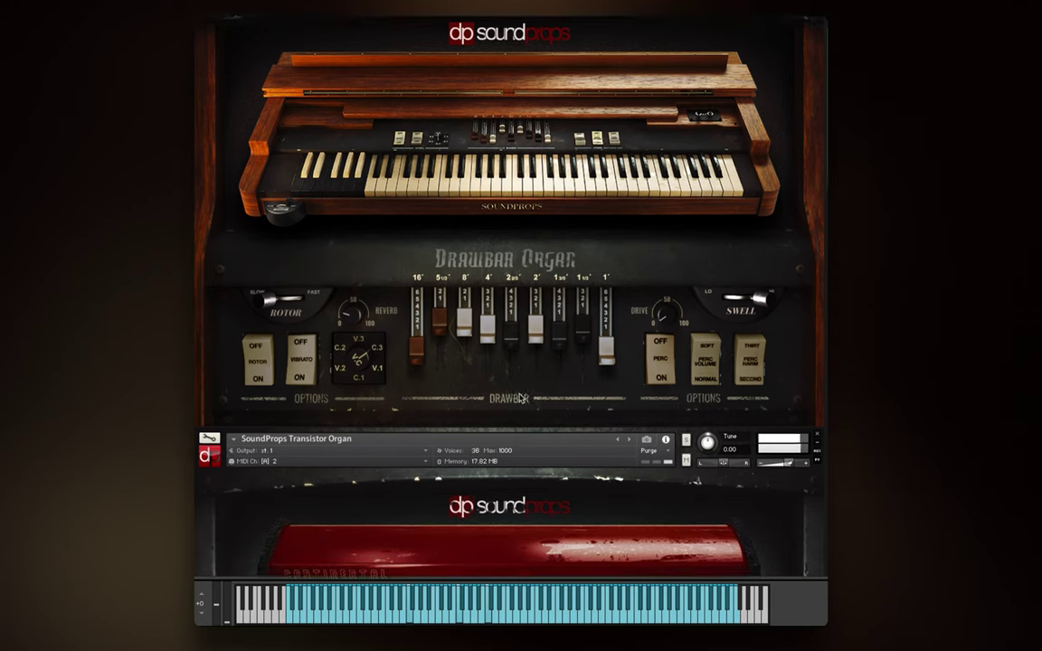
pyautogui.scroll(-6, 520, 398)
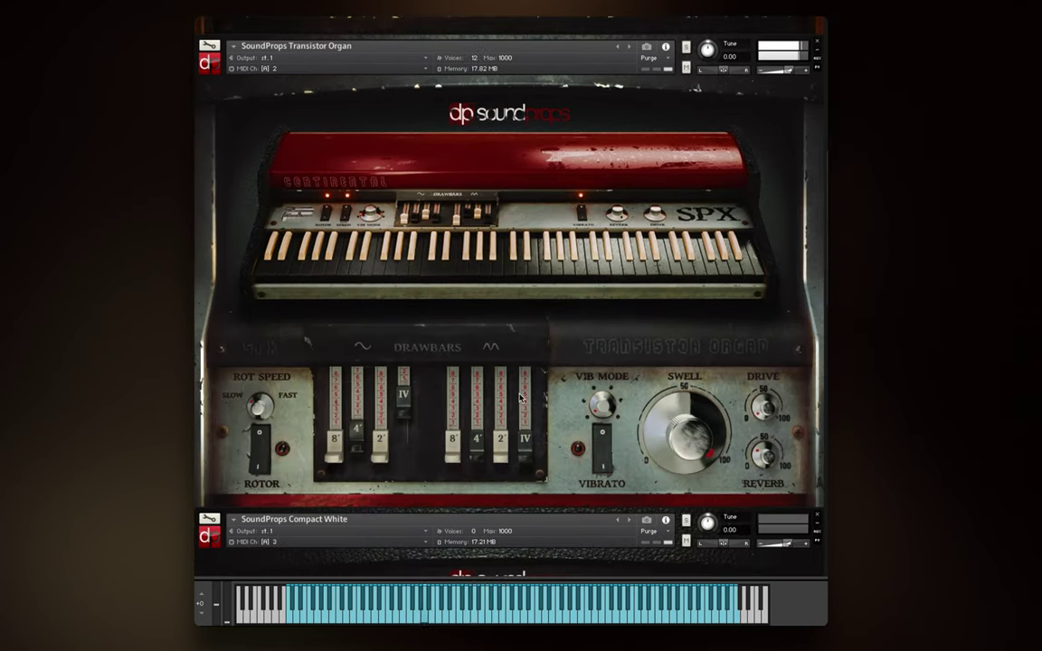
pyautogui.moveTo(456, 457); pyautogui.dragTo(464, 360)
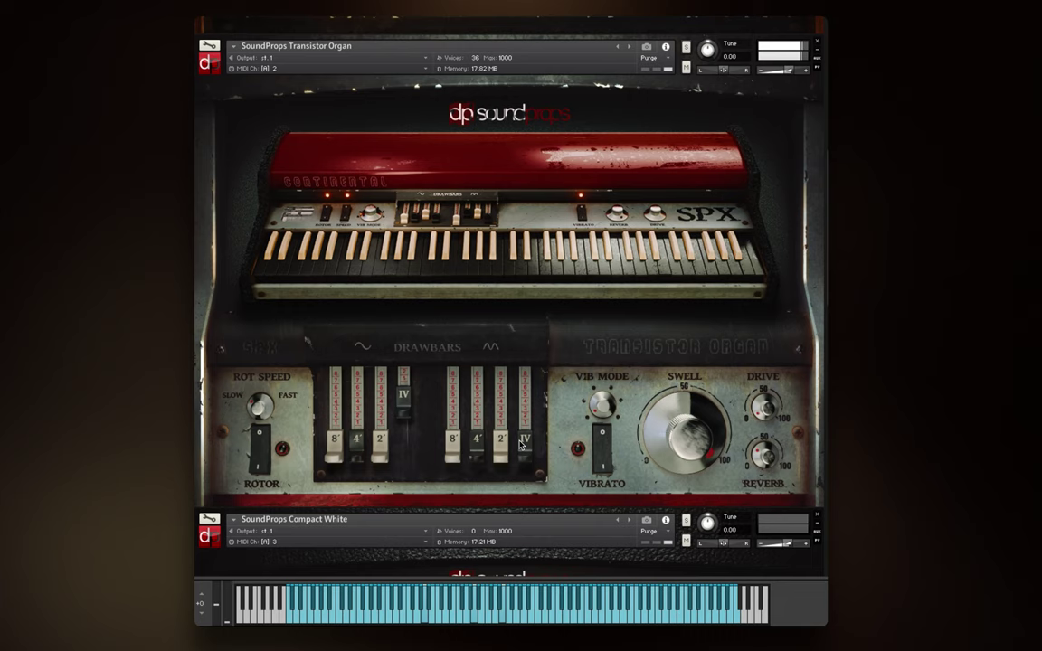
pyautogui.moveTo(521, 421); pyautogui.dragTo(515, 458)
# Compare the Drawbar Organ's slow and fast rotor speeds, and switch the rotor off and back on.
pyautogui.scroll(5, 516, 463)
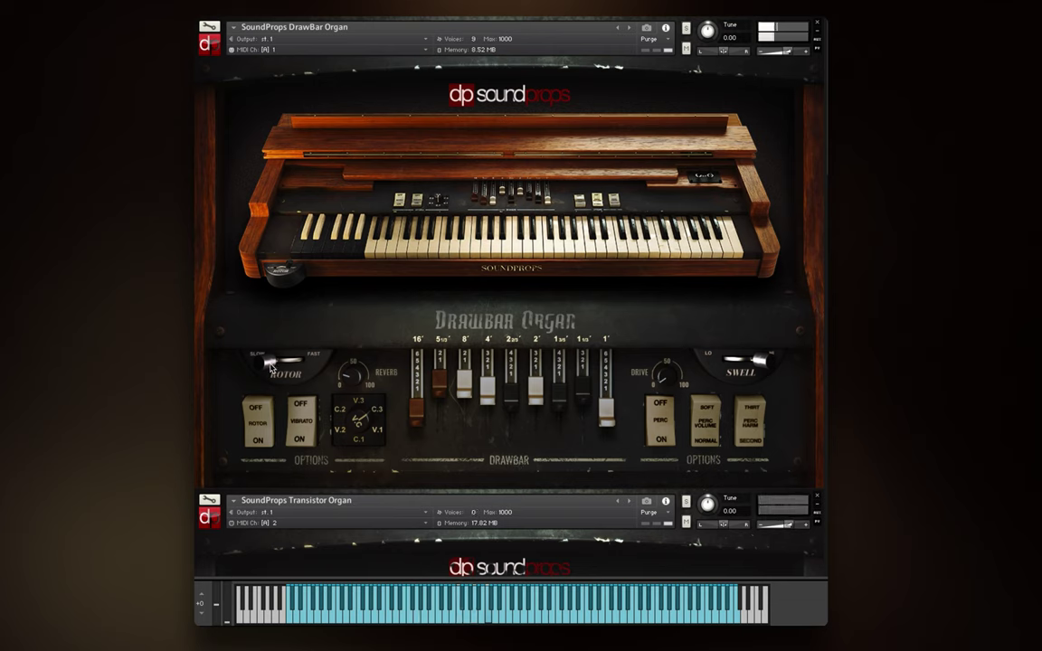
pyautogui.click(280, 366)
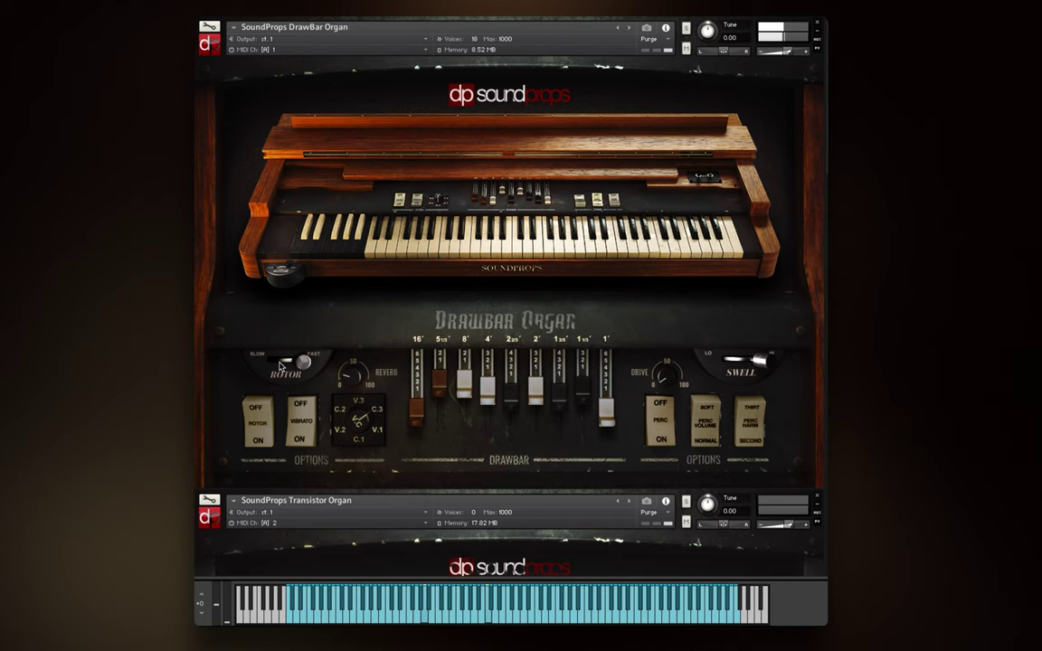
pyautogui.click(279, 365)
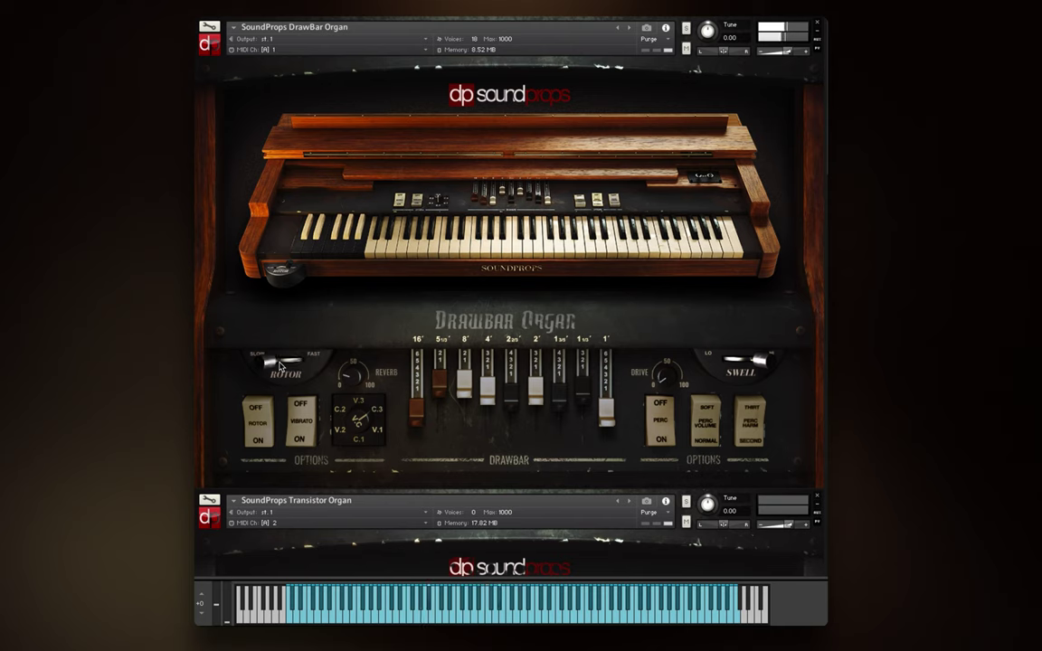
pyautogui.click(278, 365)
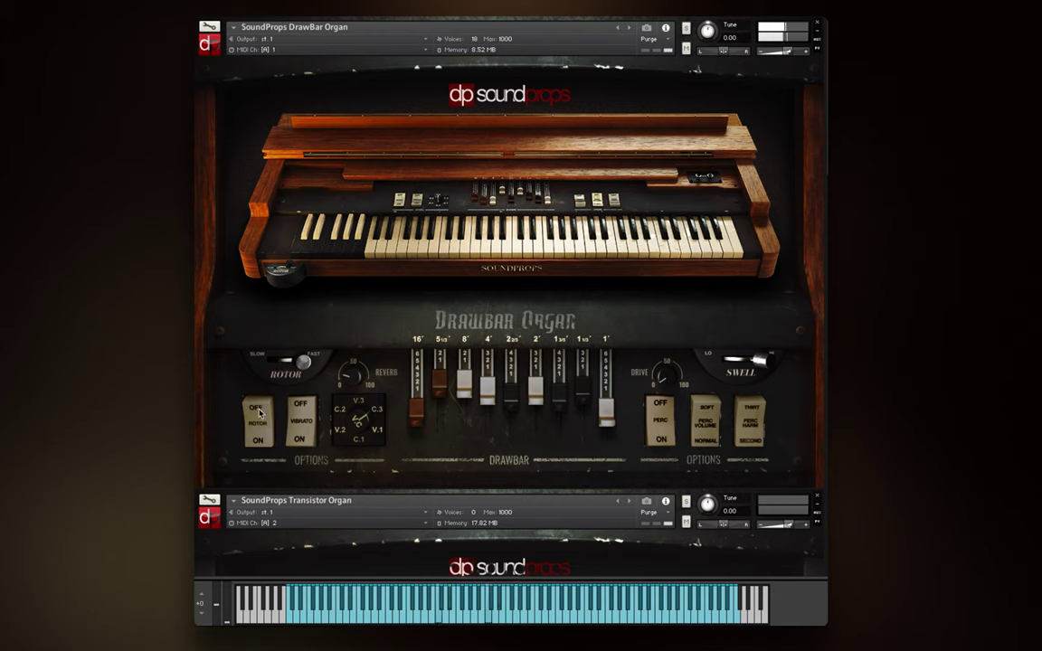
pyautogui.click(258, 412)
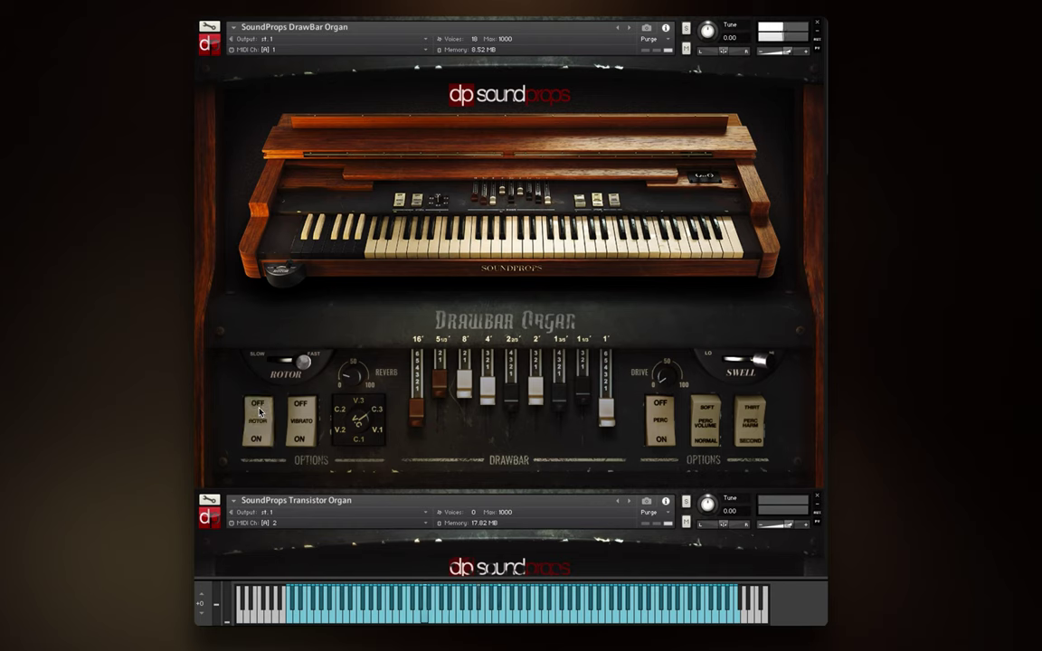
pyautogui.click(256, 441)
pyautogui.click(304, 369)
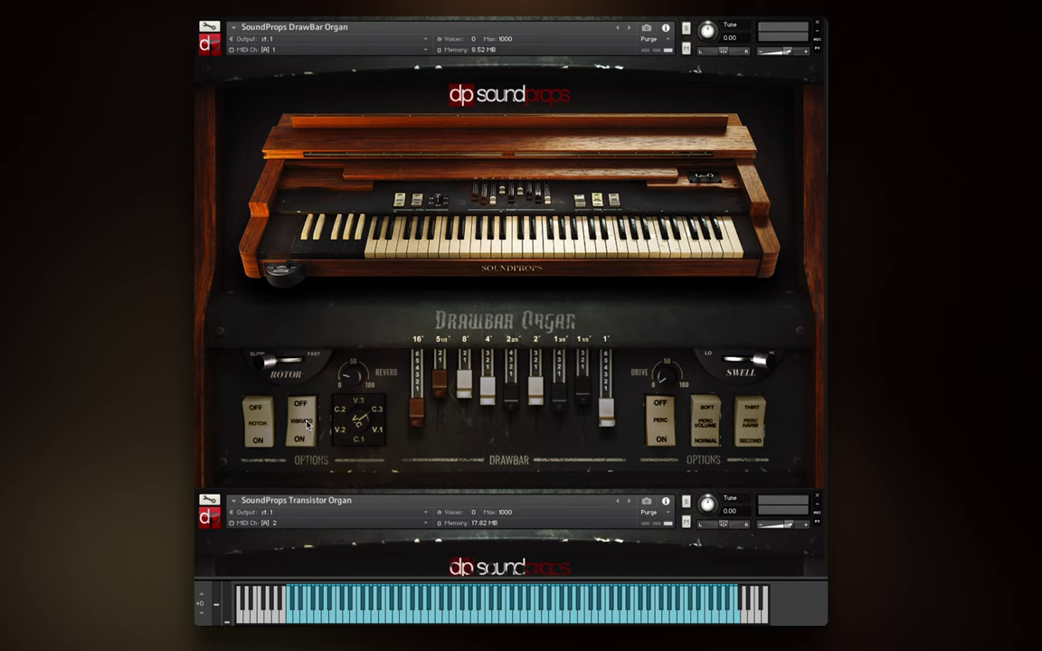
# Switch on the Drawbar Organ's vibrato and try its vibrato and chorus modes, ending on C.2.
pyautogui.click(299, 442)
pyautogui.click(299, 412)
pyautogui.click(302, 442)
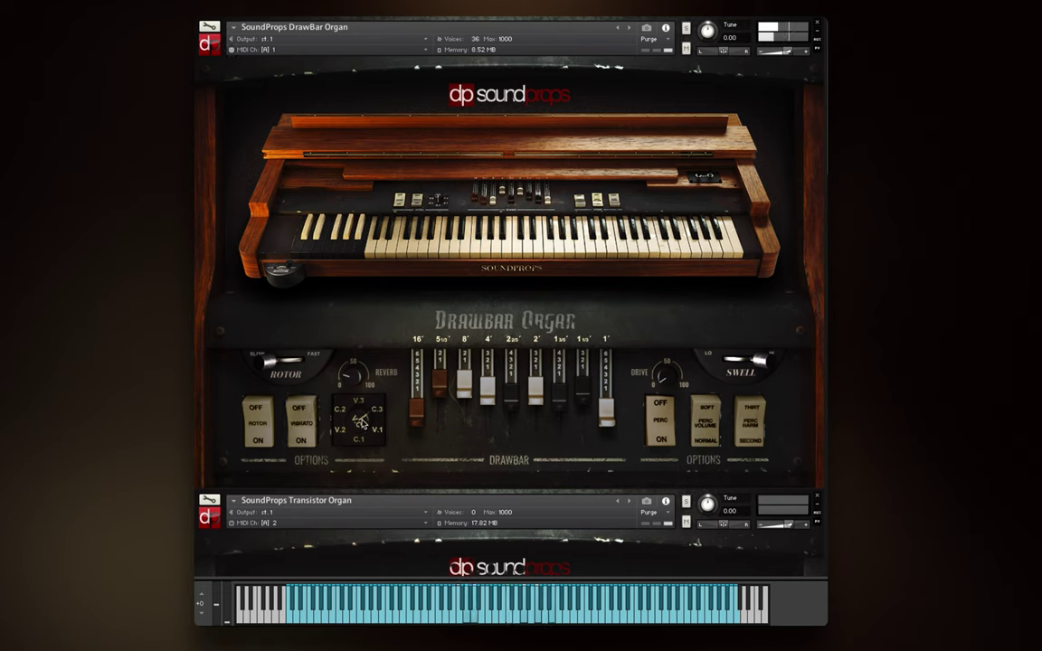
pyautogui.moveTo(362, 419); pyautogui.dragTo(360, 434)
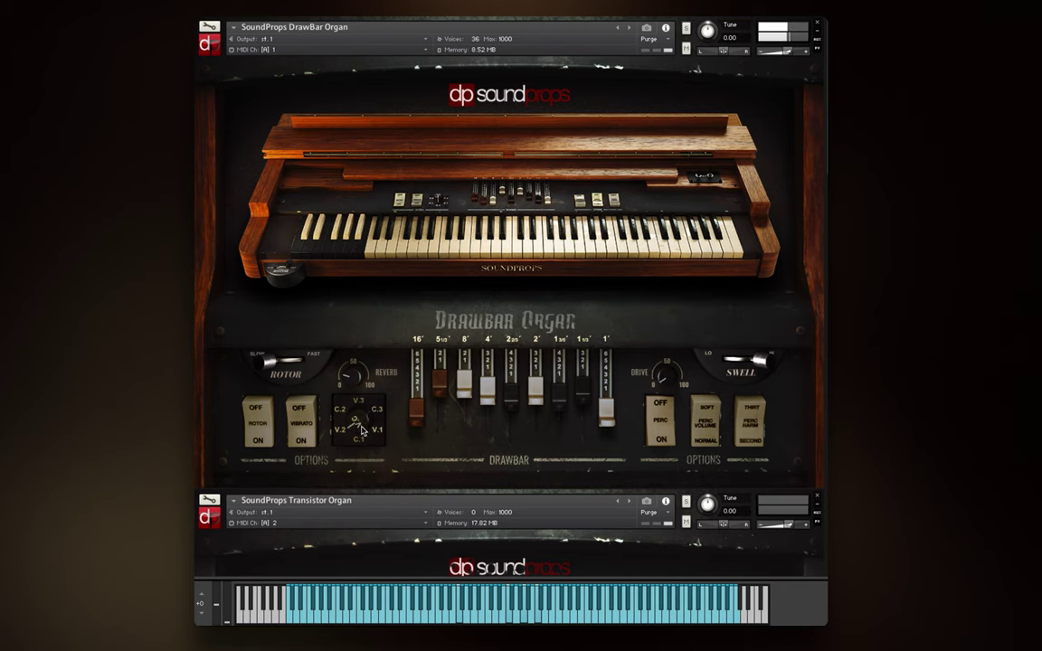
pyautogui.moveTo(360, 433)
pyautogui.mouseDown()
pyautogui.moveTo(360, 396)
pyautogui.moveTo(352, 500)
pyautogui.moveTo(356, 421)
pyautogui.mouseUp()
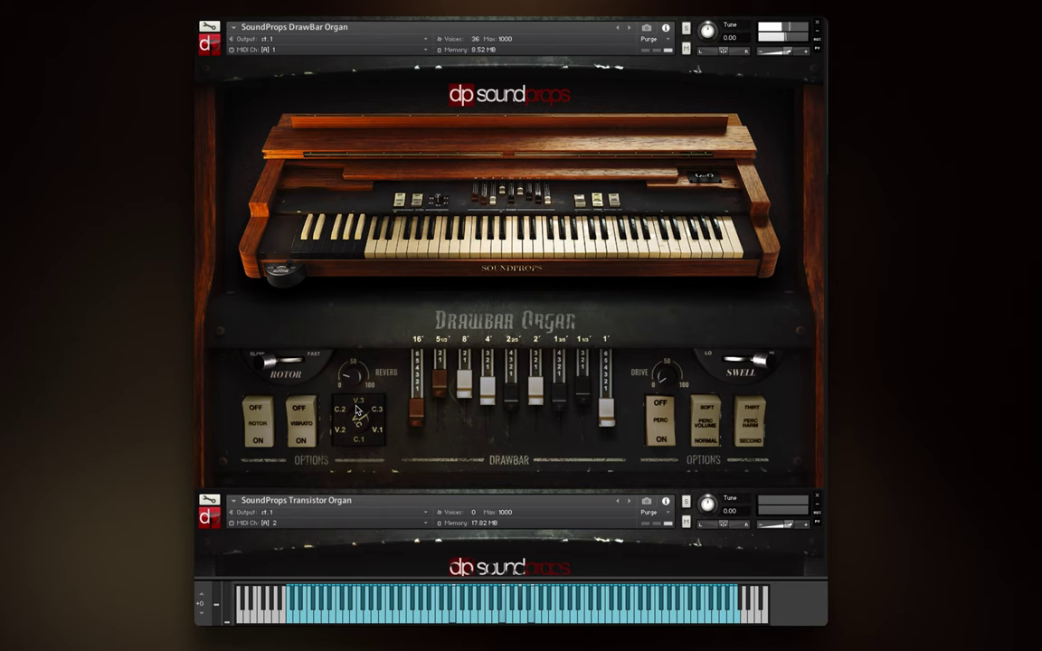
pyautogui.moveTo(357, 410)
pyautogui.mouseDown()
pyautogui.moveTo(358, 433)
pyautogui.moveTo(359, 420)
pyautogui.mouseUp()
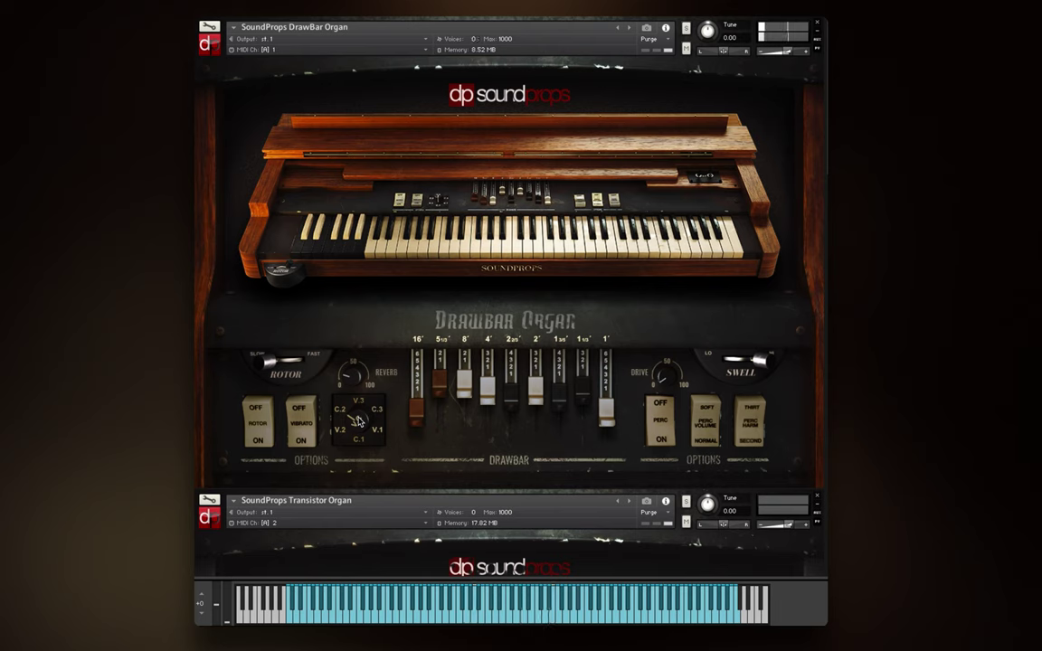
# Turn on the Drawbar Organ's percussion and alternate its harmonic between third and second, ending on second.
pyautogui.click(670, 442)
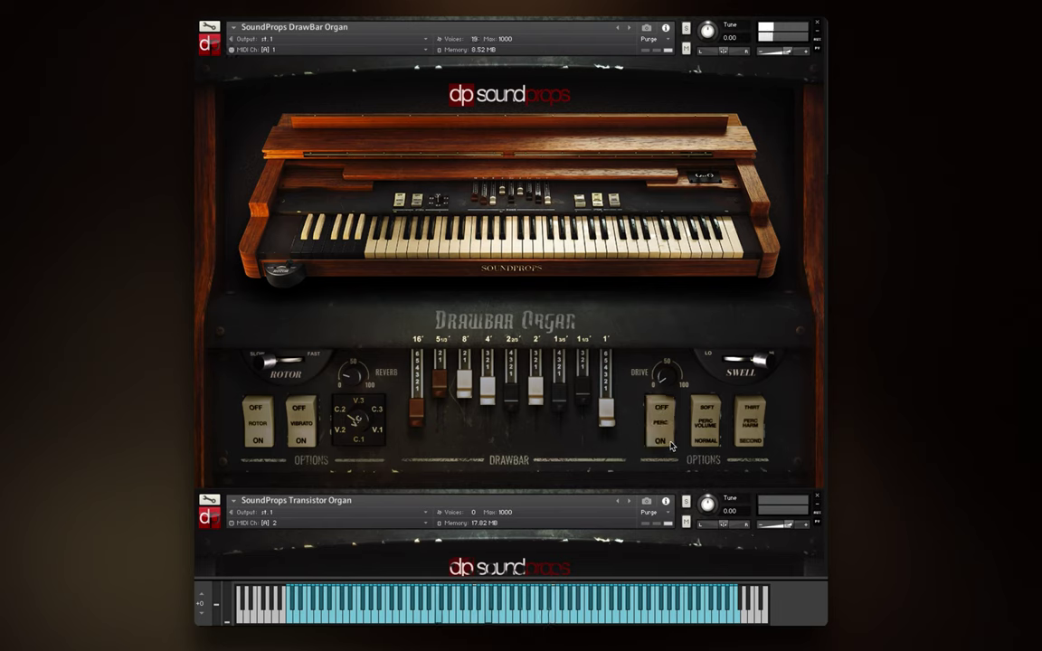
pyautogui.click(758, 407)
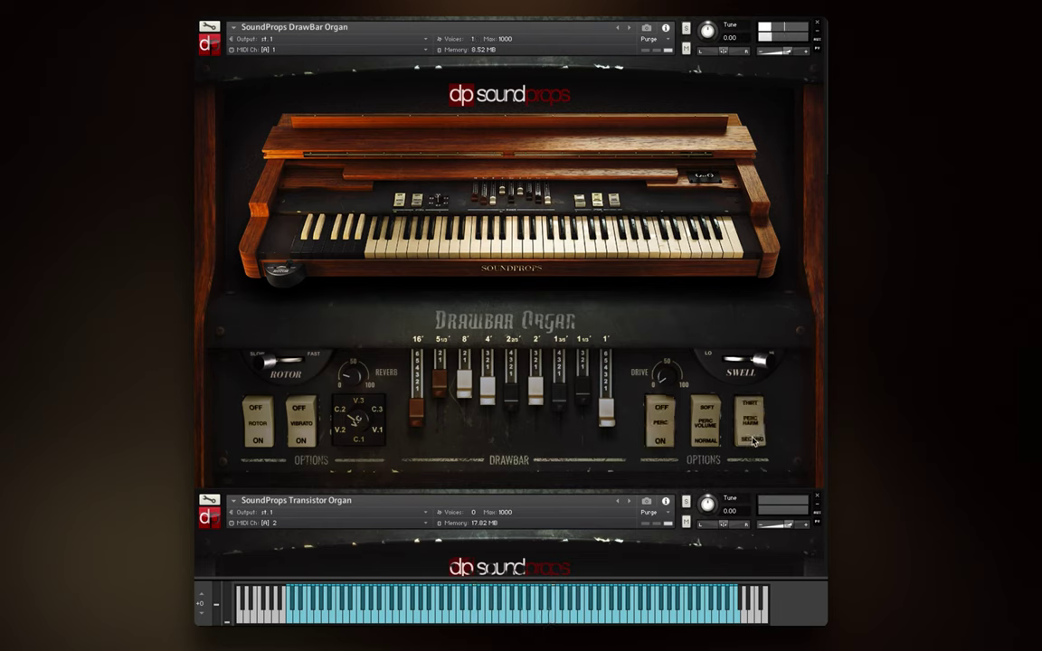
pyautogui.click(752, 442)
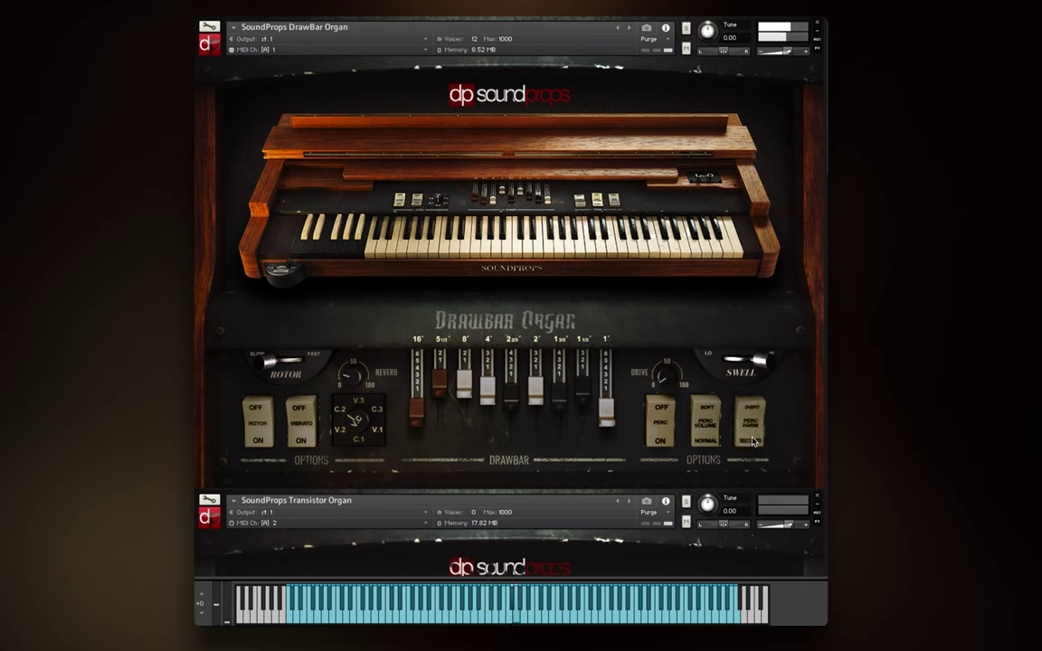
pyautogui.click(754, 411)
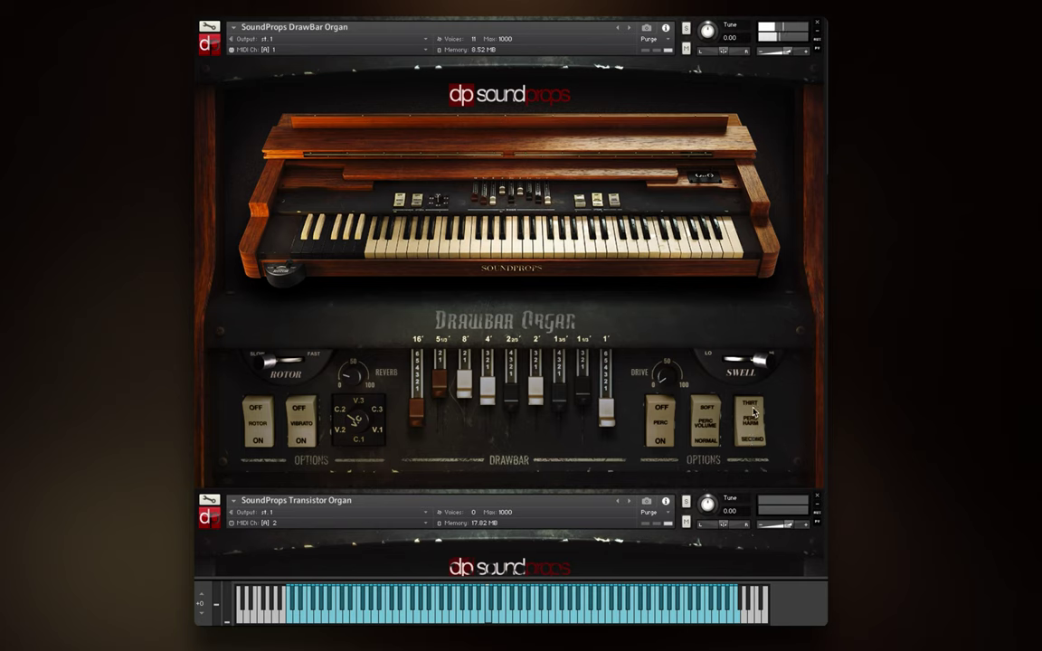
pyautogui.click(751, 437)
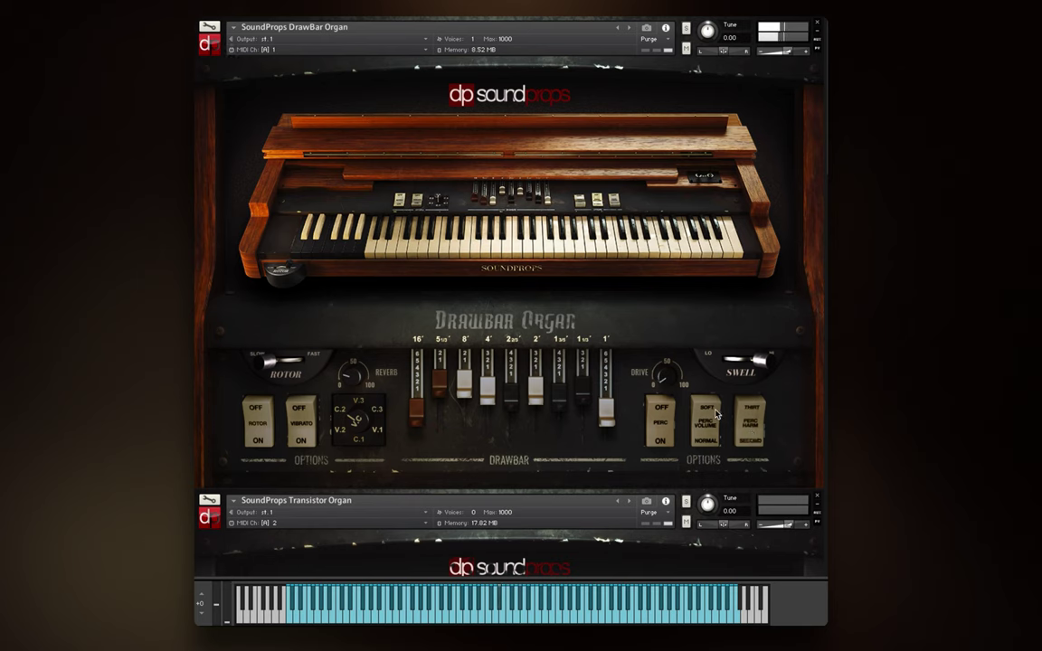
# Compare the soft and normal percussion volumes, then sweep the Drawbar Organ's swell and return it to high.
pyautogui.click(715, 414)
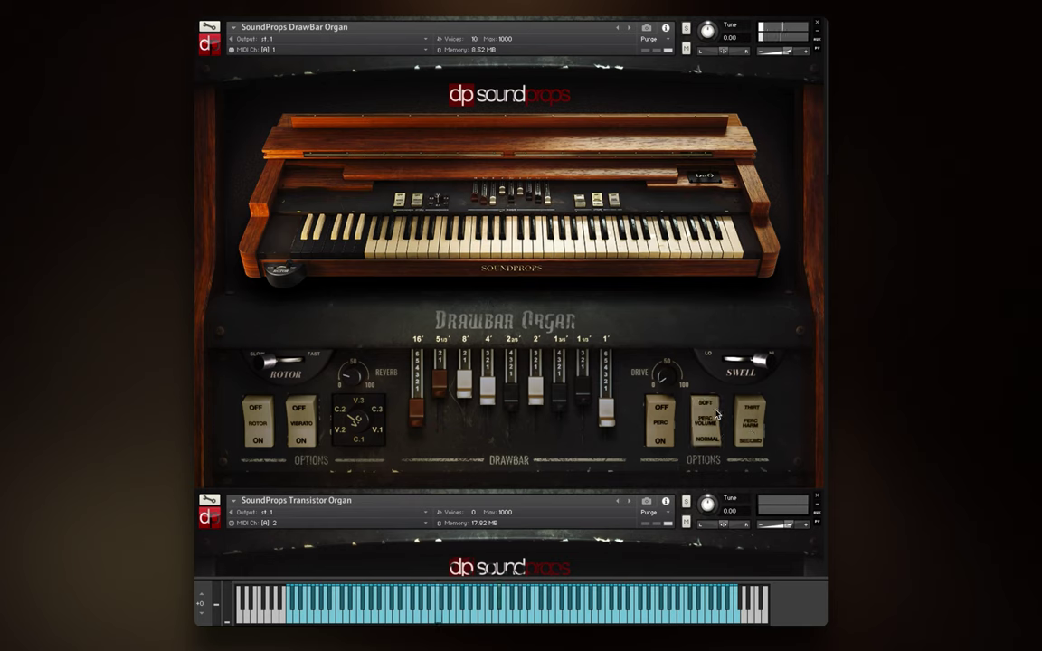
pyautogui.click(712, 435)
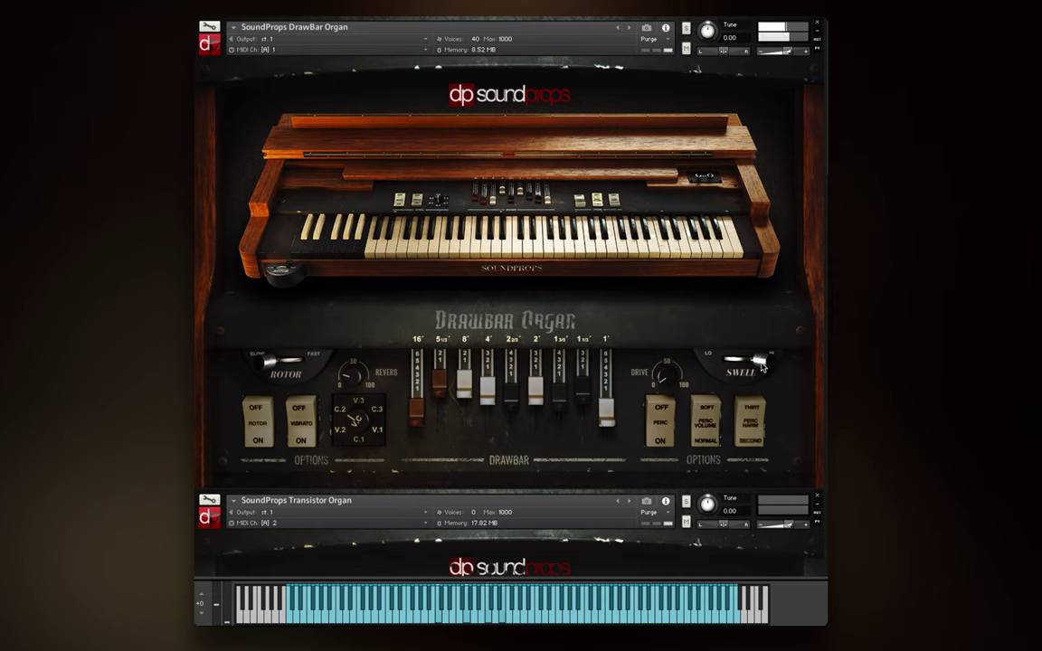
pyautogui.moveTo(761, 366)
pyautogui.mouseDown()
pyautogui.moveTo(673, 361)
pyautogui.moveTo(770, 362)
pyautogui.mouseUp()
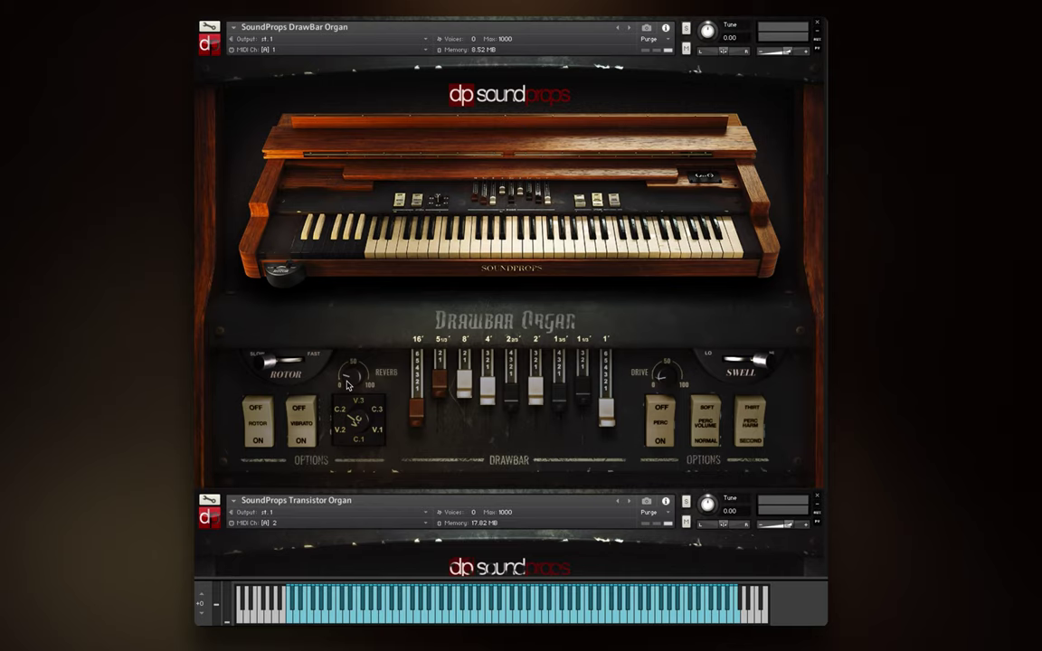
# Switch off the Compact White's 4-foot waveforms and the second waveforms of the 8 and 16 pairs.
pyautogui.scroll(-10, 347, 386)
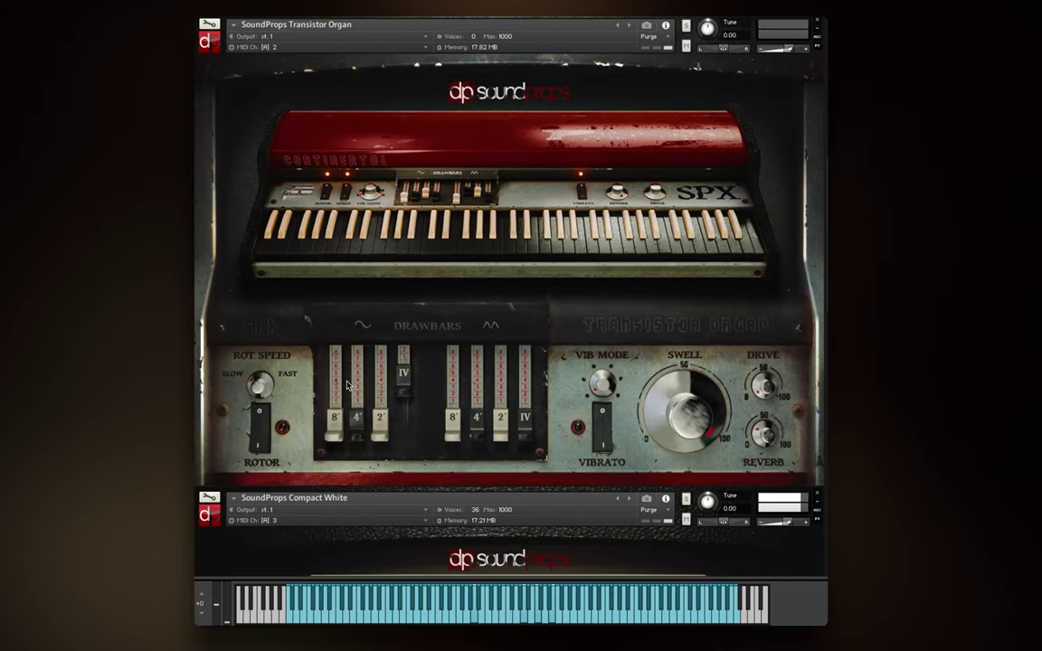
pyautogui.scroll(-10, 347, 385)
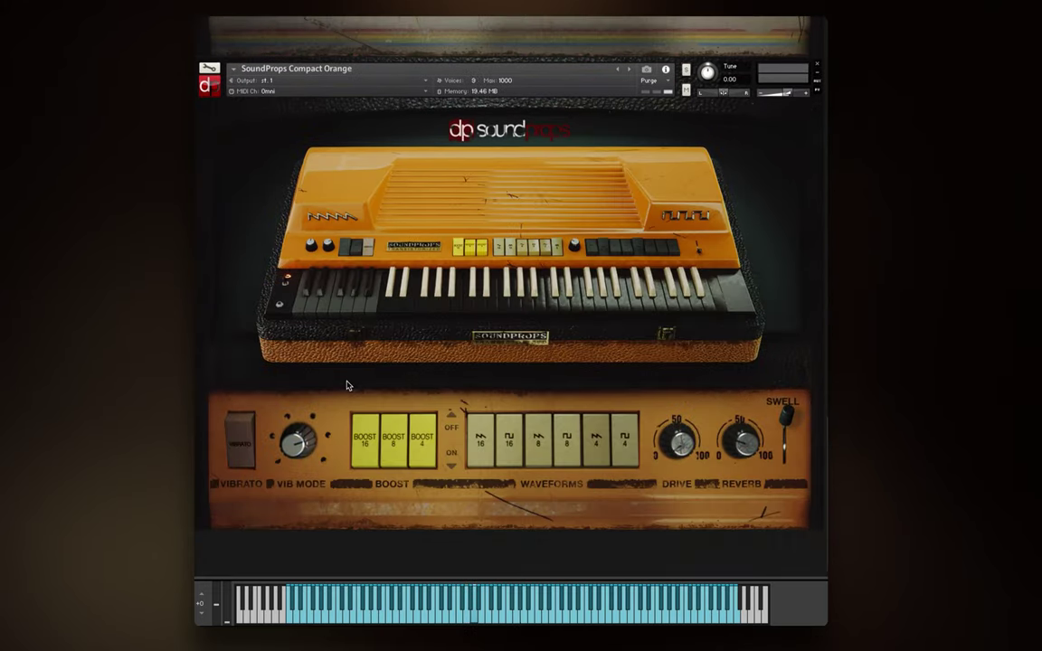
pyautogui.scroll(8, 346, 385)
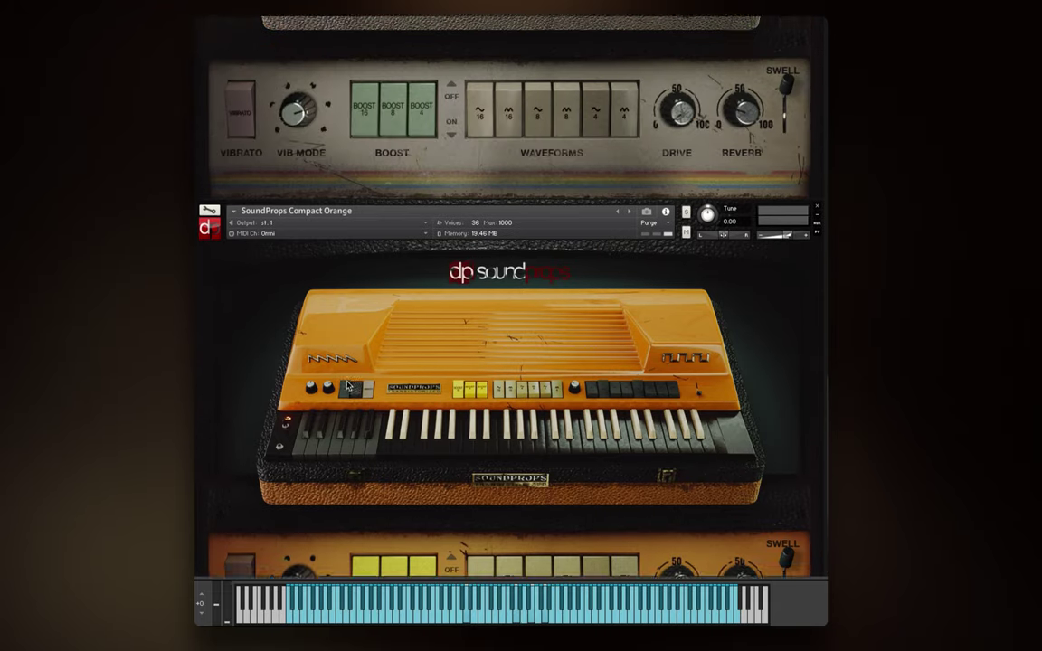
pyautogui.scroll(2, 347, 385)
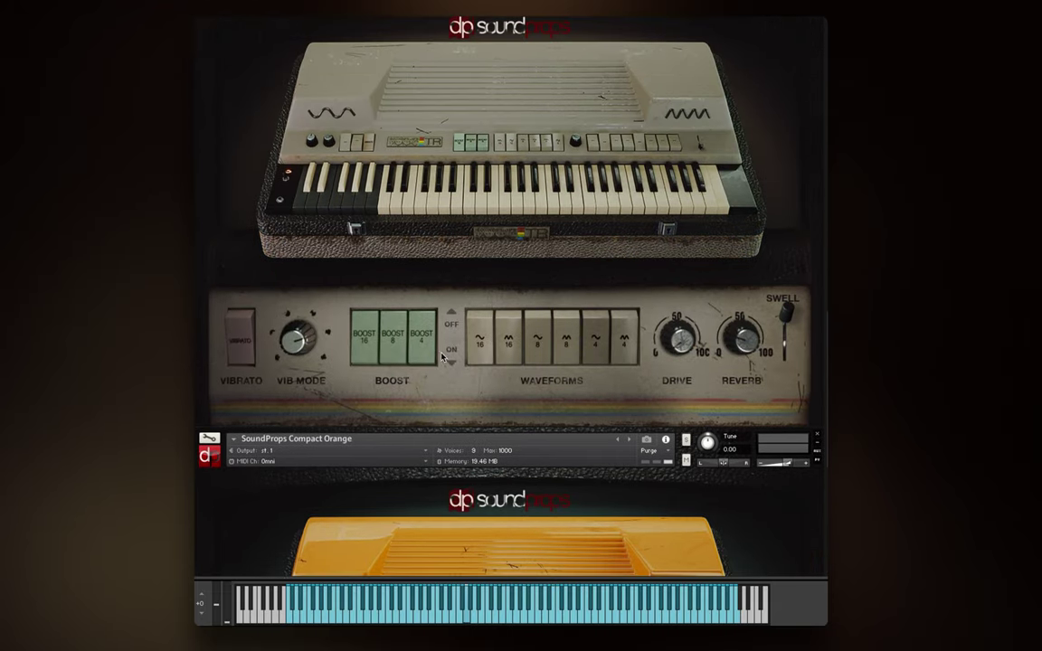
pyautogui.click(592, 327)
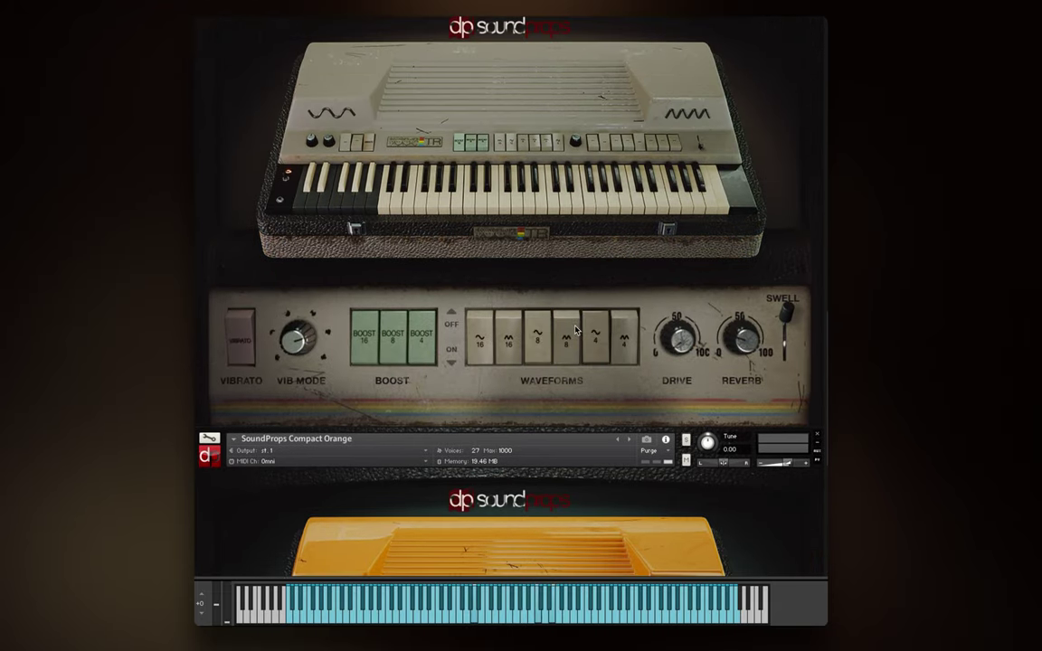
pyautogui.click(571, 328)
pyautogui.click(620, 340)
pyautogui.click(506, 339)
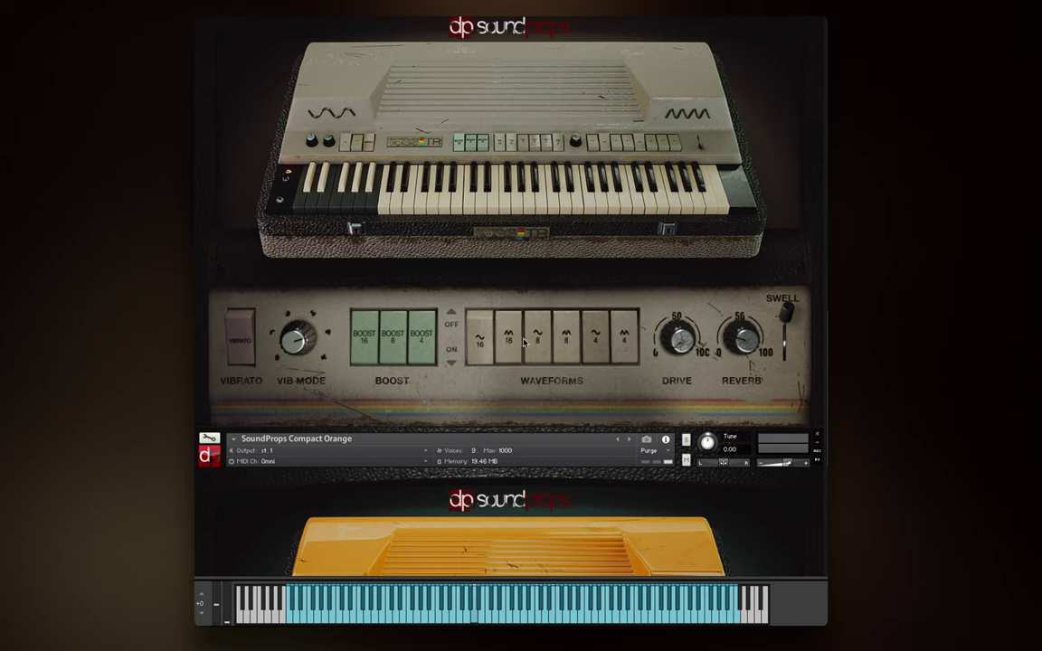
# Switch on both 8 waveforms, both 4 waveforms and the second 16 waveform of the Compact White.
pyautogui.click(542, 351)
pyautogui.click(570, 355)
pyautogui.click(595, 354)
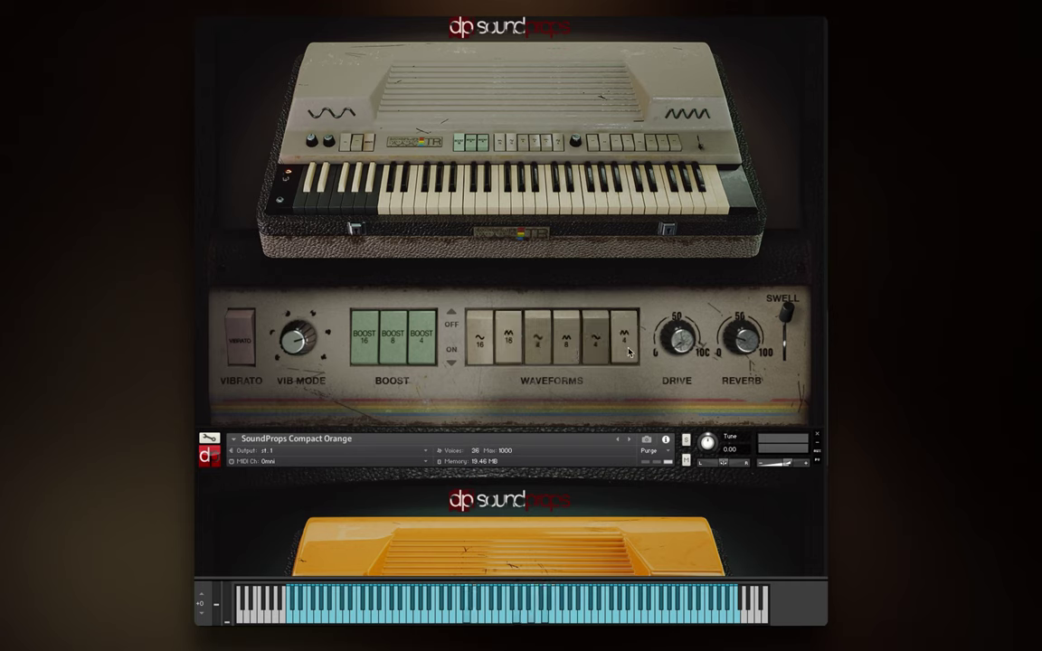
pyautogui.click(624, 353)
pyautogui.click(515, 356)
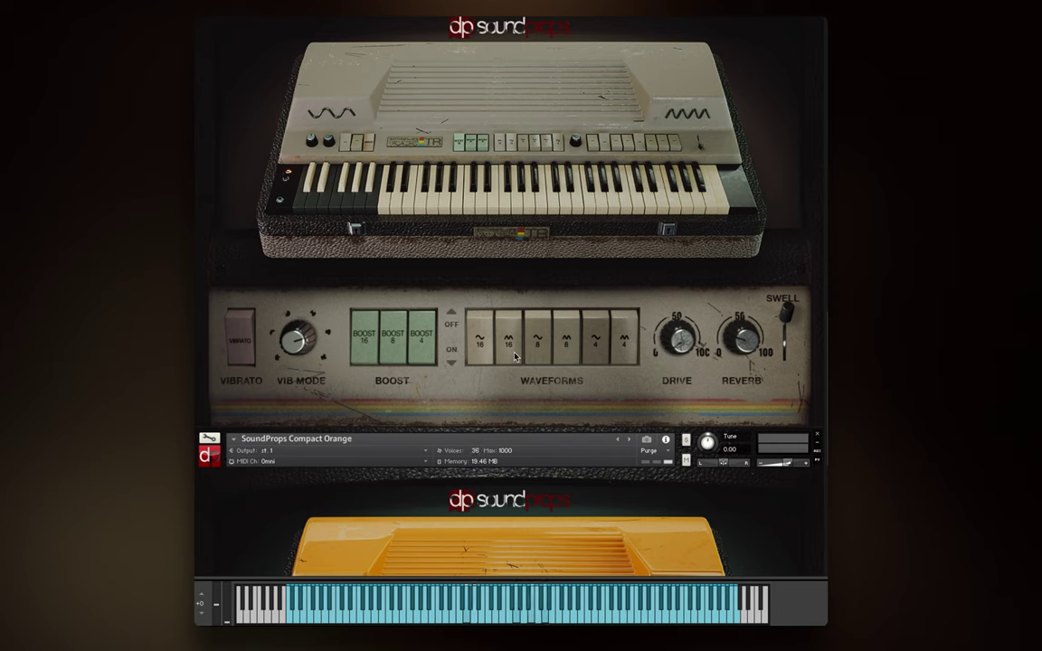
# Try the Compact White's Boost 16, Boost 8 and Boost 4 switches on and off.
pyautogui.click(367, 353)
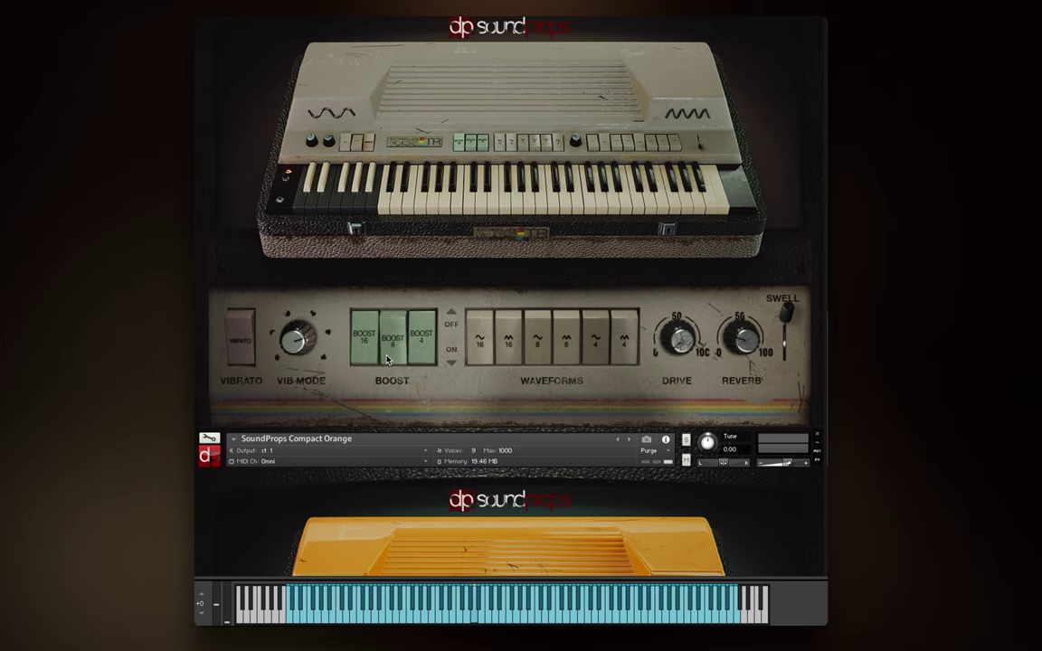
pyautogui.click(425, 328)
pyautogui.click(425, 327)
pyautogui.click(402, 328)
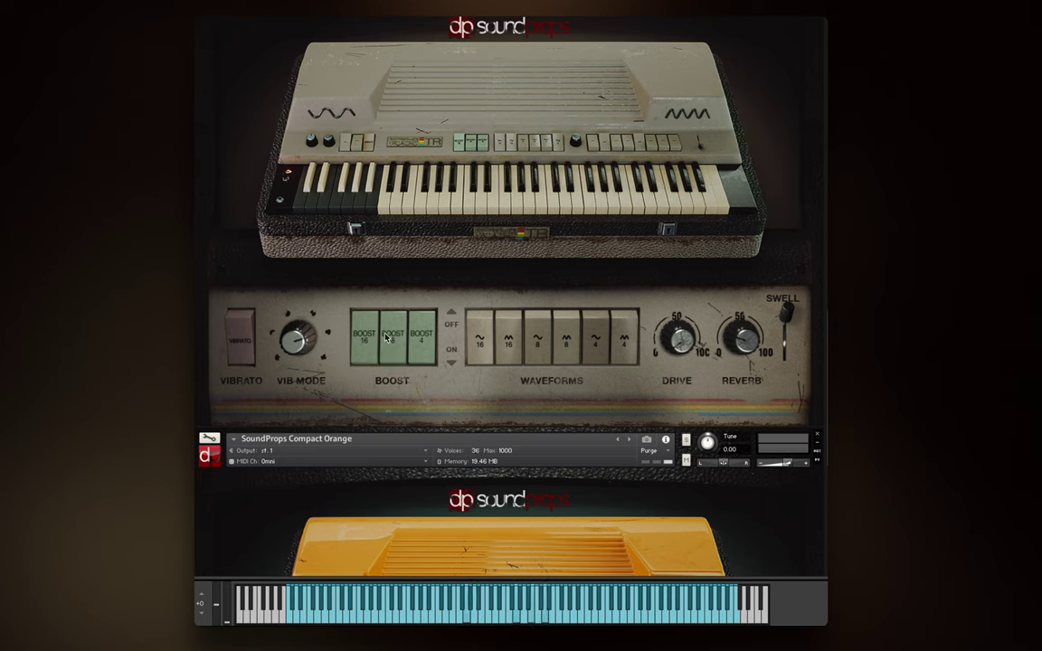